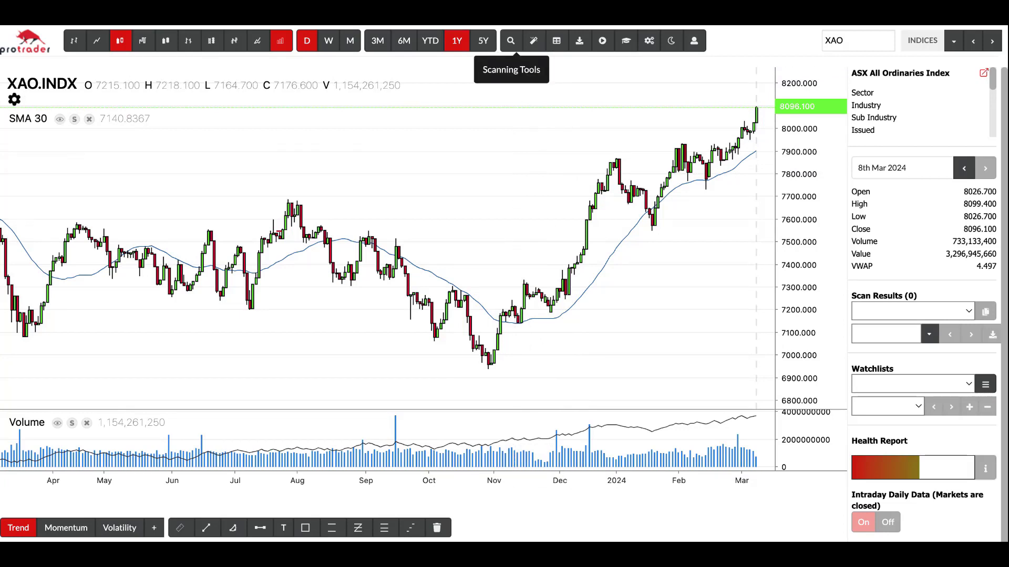
# - Open the Patterns & Events scan dialog from the Scanning Tools magnifier list
pyautogui.click(510, 41)
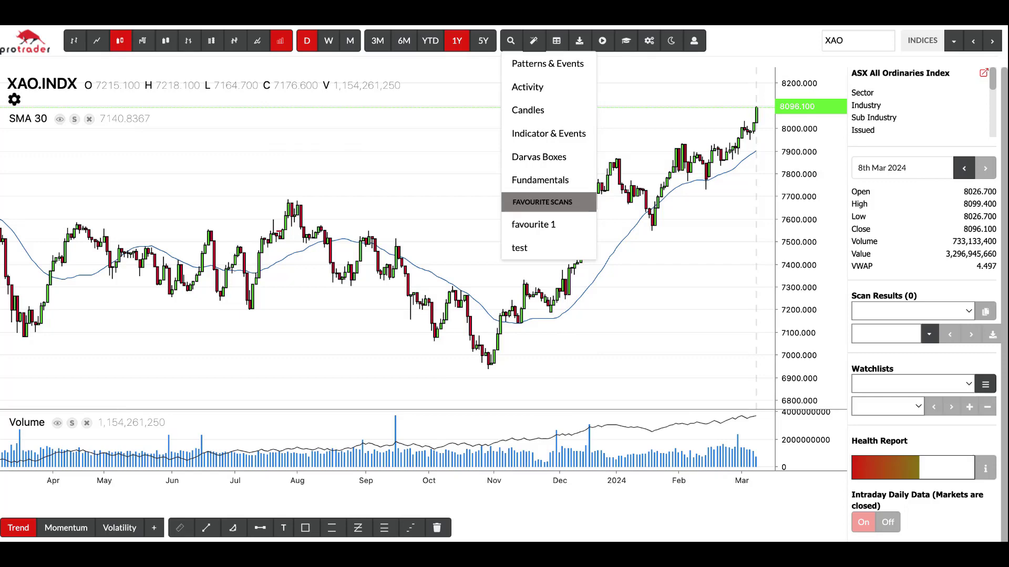
pyautogui.click(523, 66)
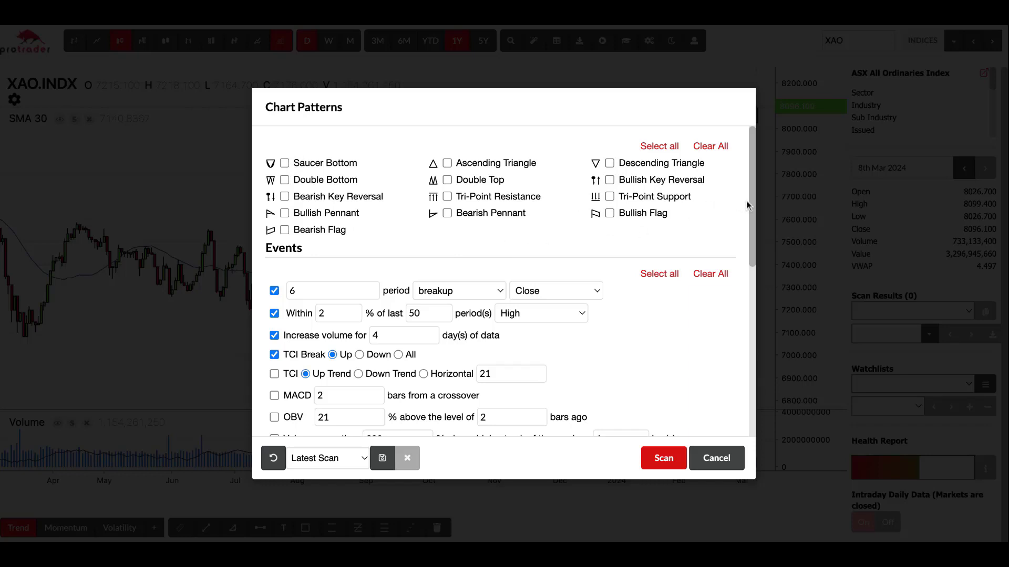
pyautogui.scroll(-3, 751, 202)
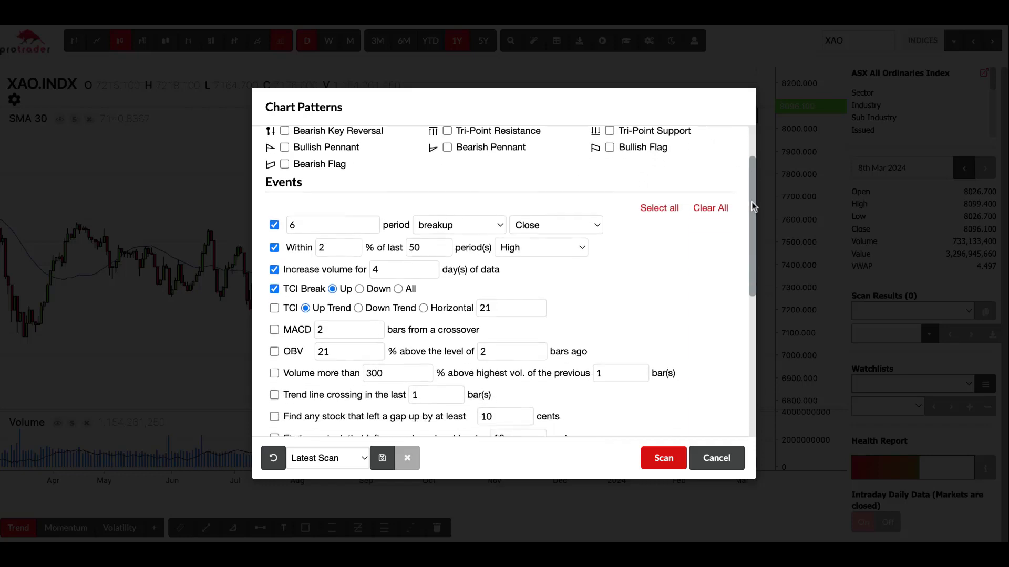
pyautogui.scroll(1, 501, 279)
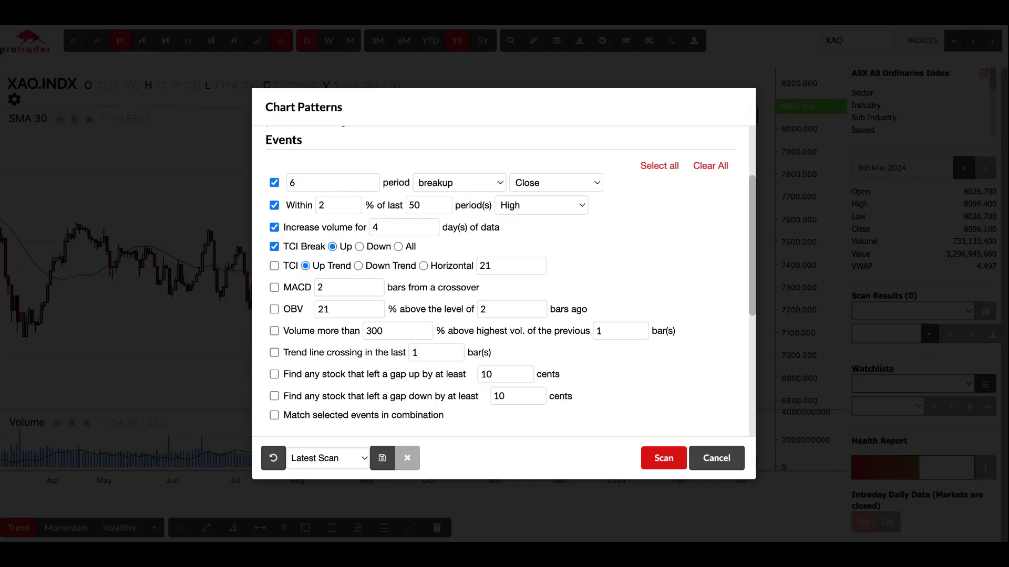
pyautogui.click(499, 182)
pyautogui.press('Tab')
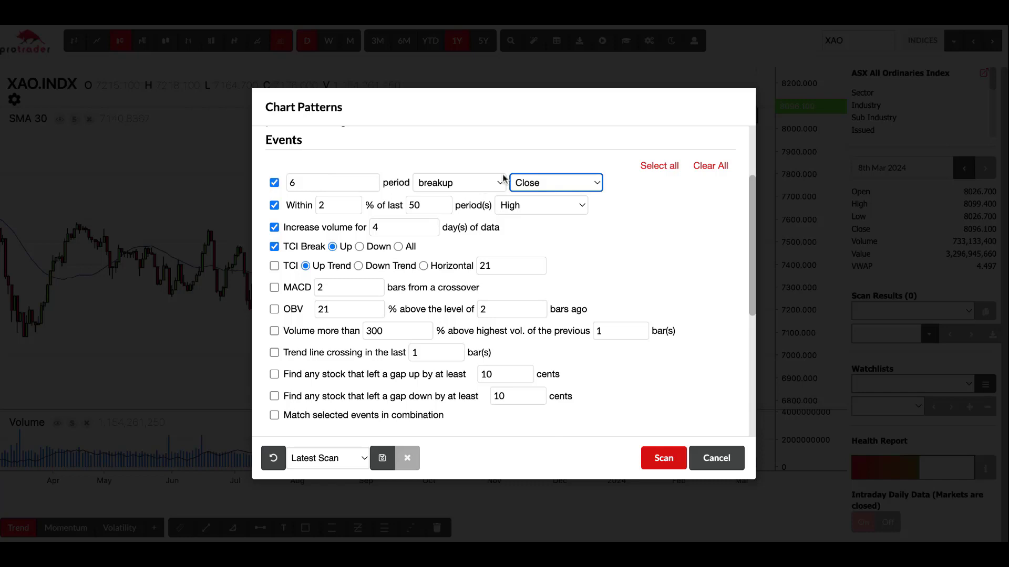
pyautogui.click(557, 188)
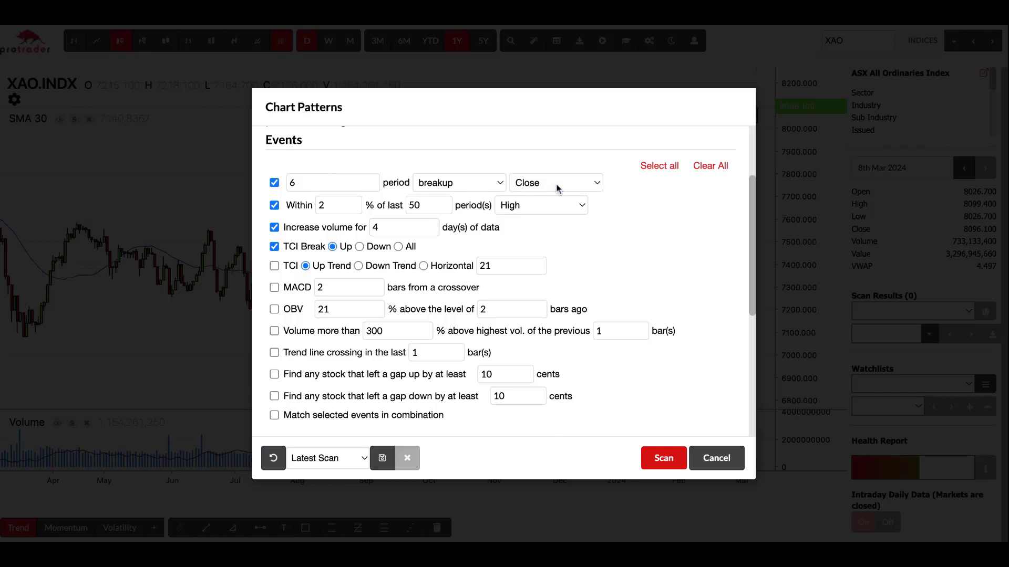
pyautogui.click(558, 188)
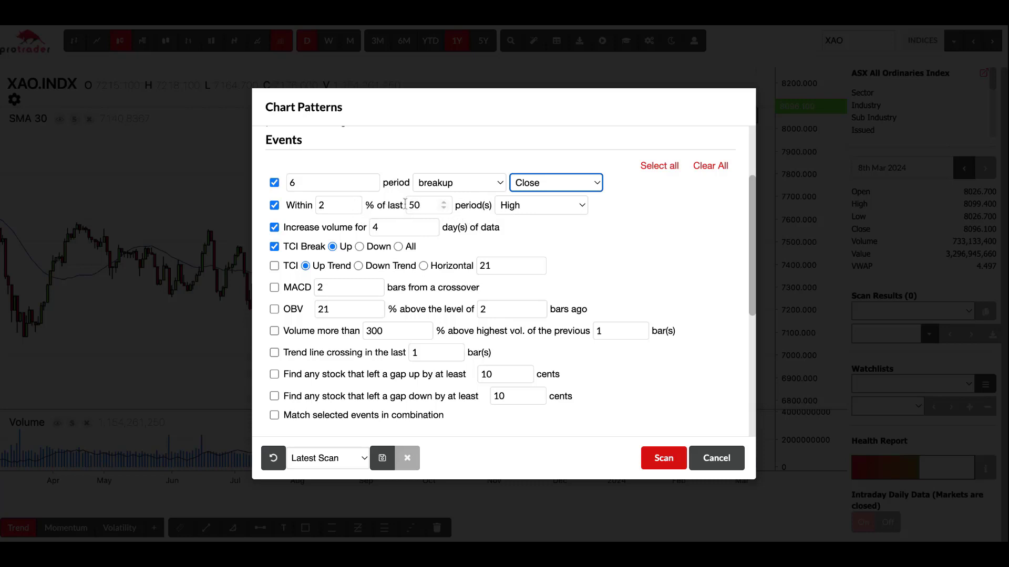
pyautogui.click(586, 207)
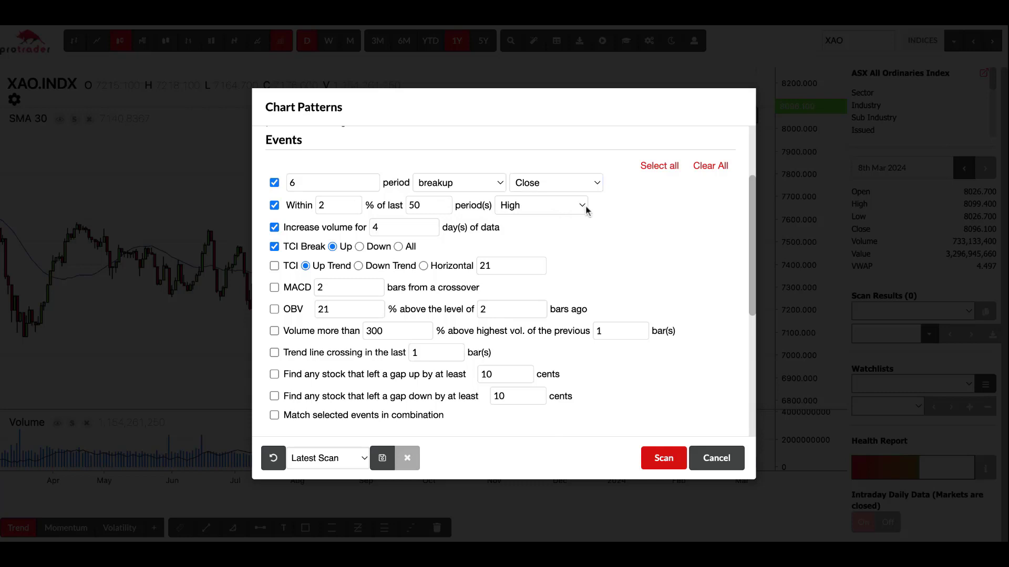
pyautogui.click(585, 207)
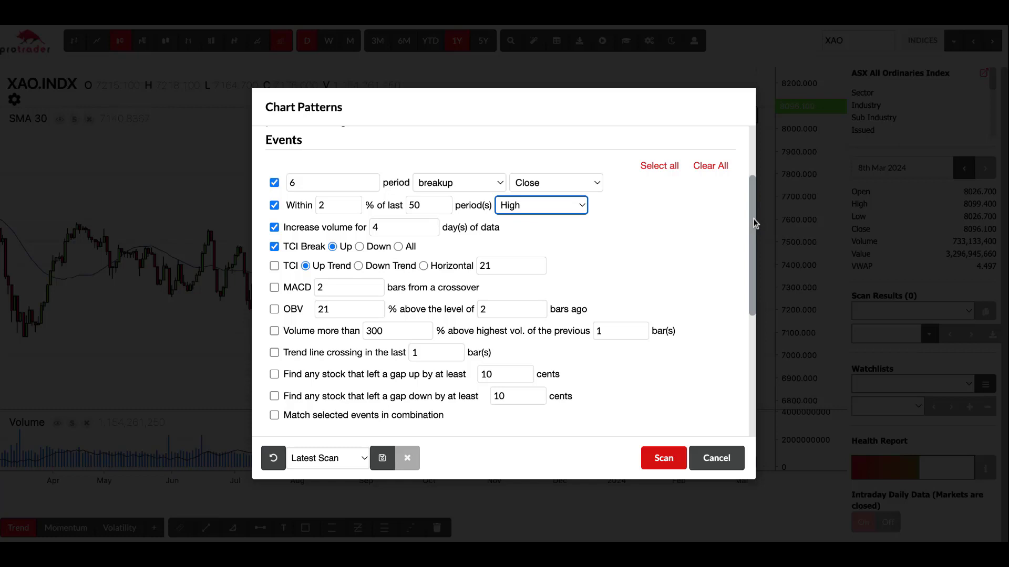
pyautogui.scroll(-4, 751, 245)
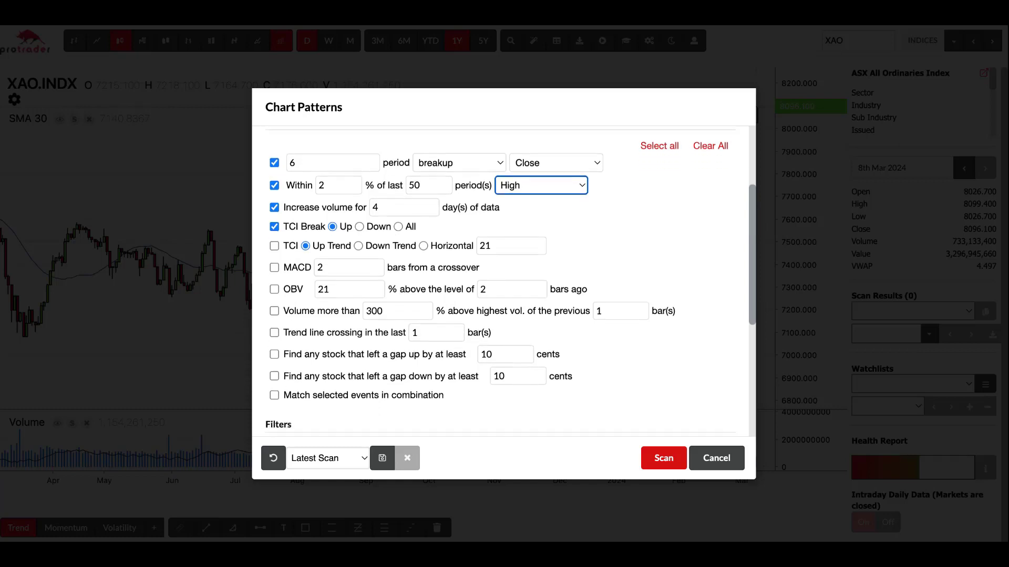
pyautogui.scroll(-1, 751, 328)
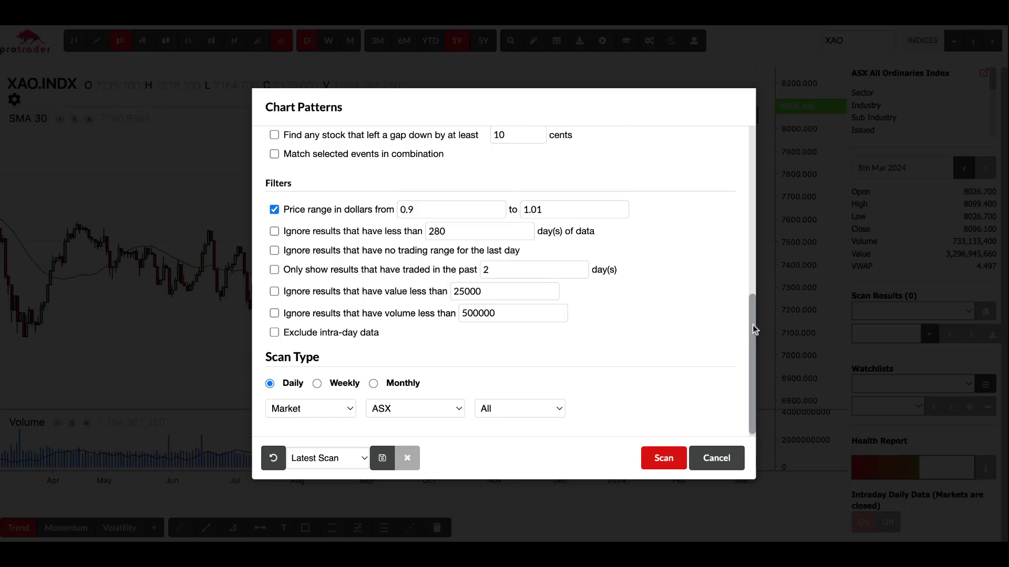
pyautogui.scroll(-1, 754, 330)
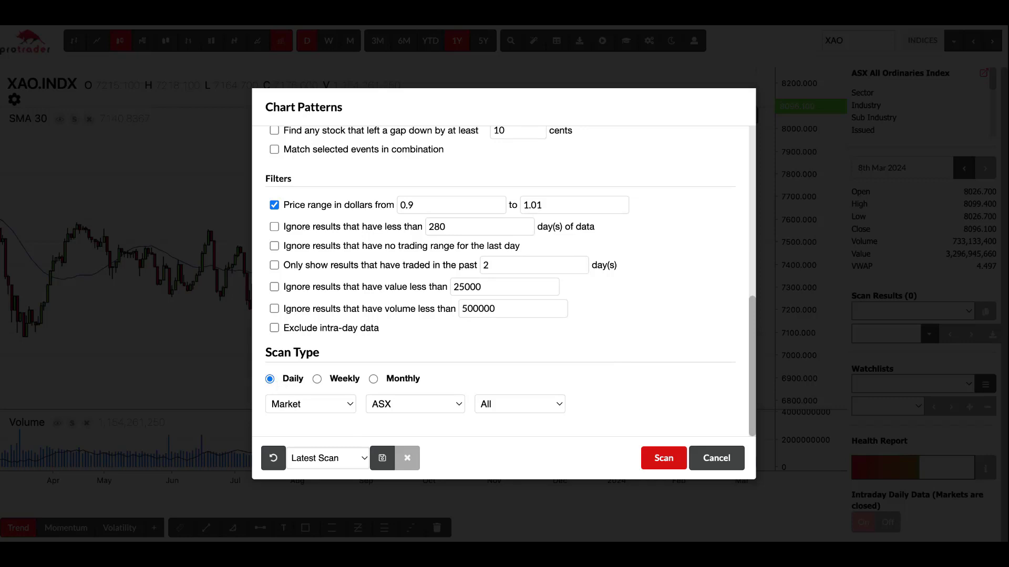
# - Switch the Chart Patterns scan type from Daily to Weekly
pyautogui.click(317, 382)
pyautogui.scroll(3, 754, 310)
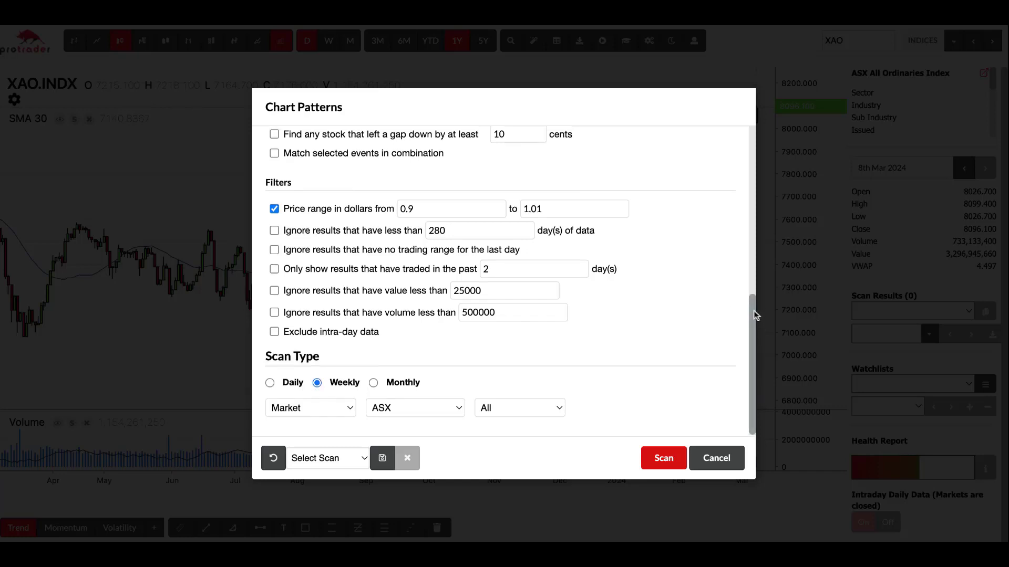
pyautogui.scroll(2, 753, 310)
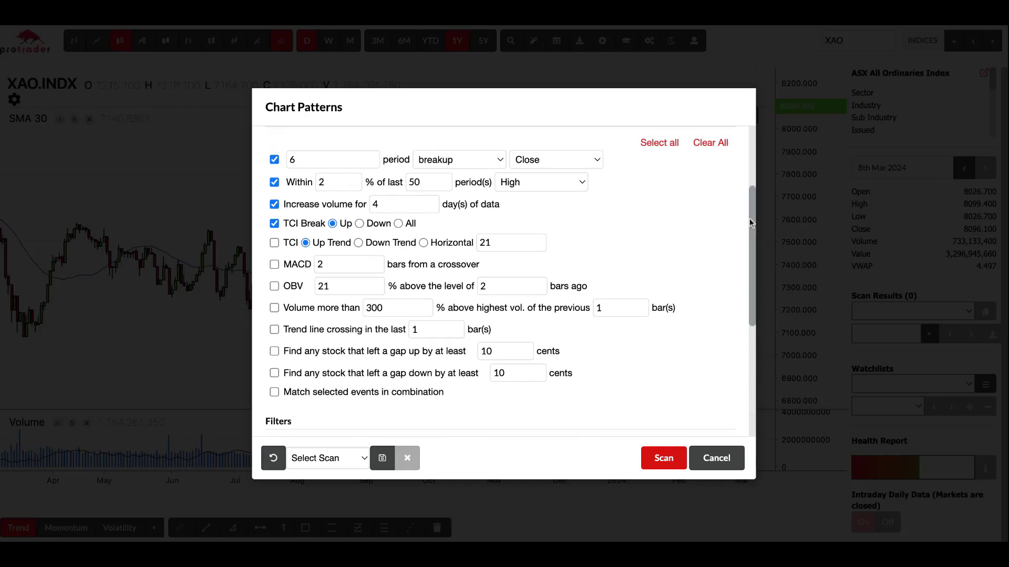
pyautogui.scroll(-5, 752, 219)
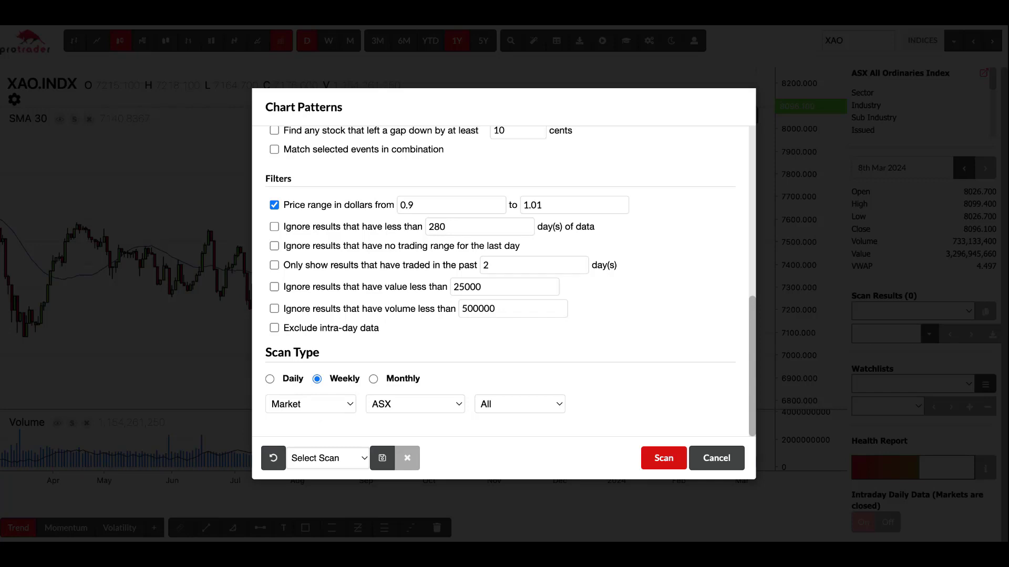
# - Check the Market dropdown choices, keeping the ASX exchange
pyautogui.click(332, 413)
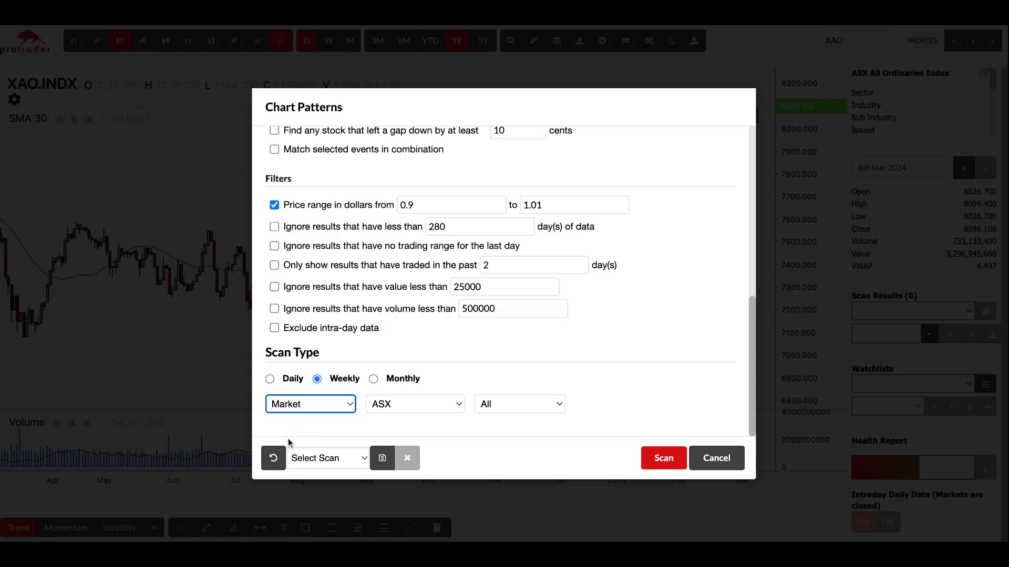
pyautogui.click(458, 408)
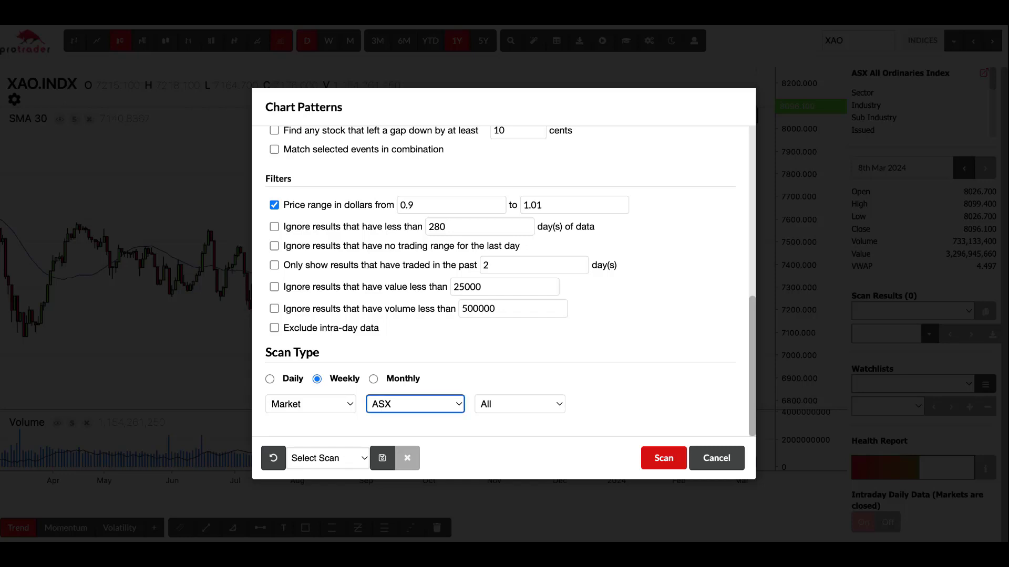
pyautogui.click(560, 405)
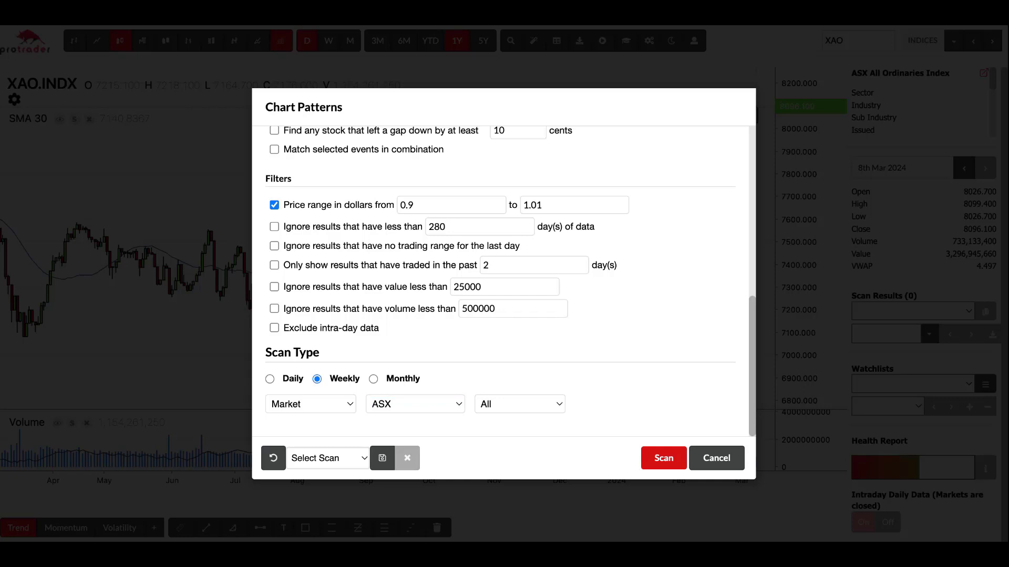
# - Pick Sector to browse the sector choices, then set the scan scope back to All
pyautogui.click(543, 417)
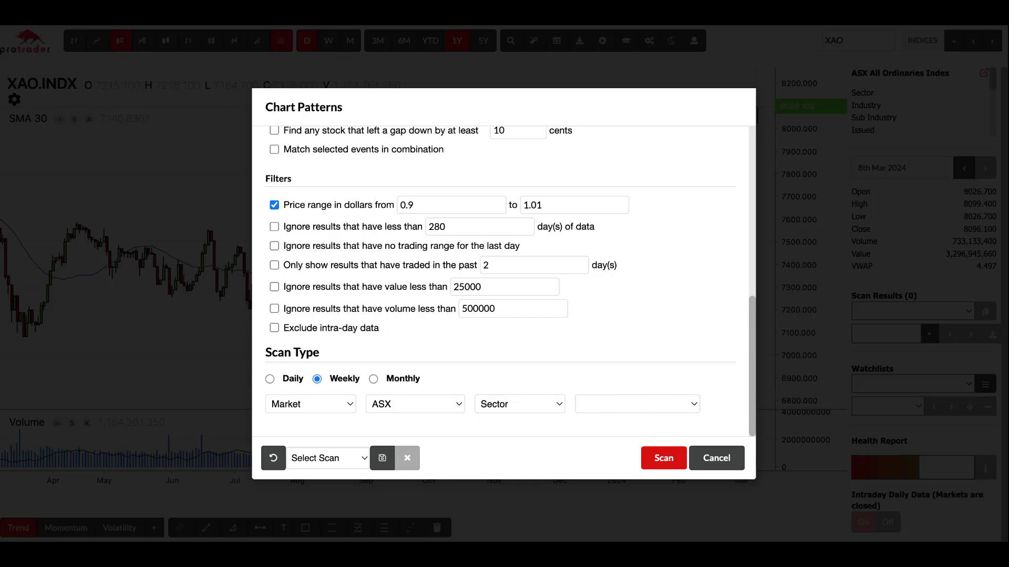
pyautogui.click(711, 385)
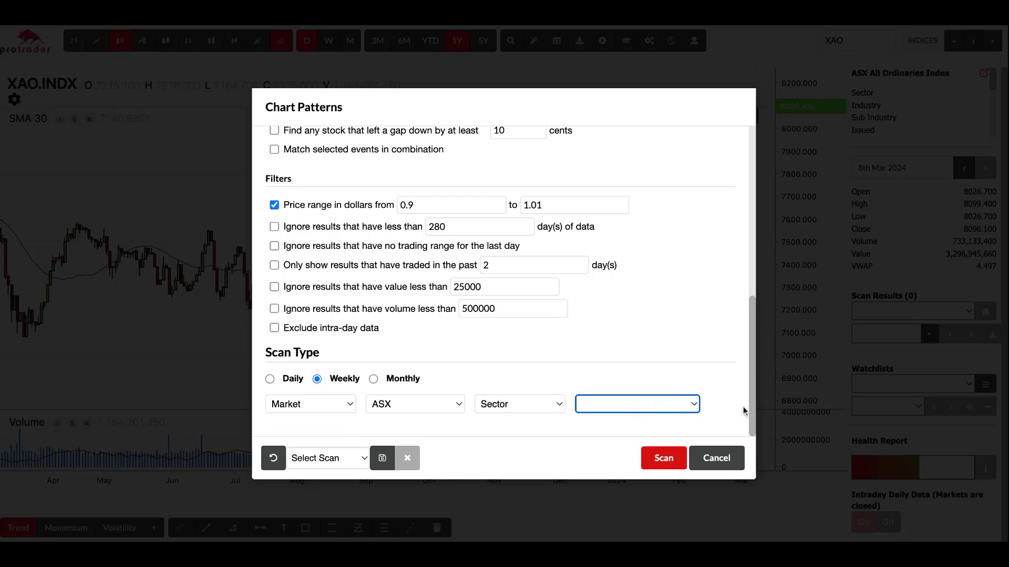
pyautogui.scroll(6, 749, 410)
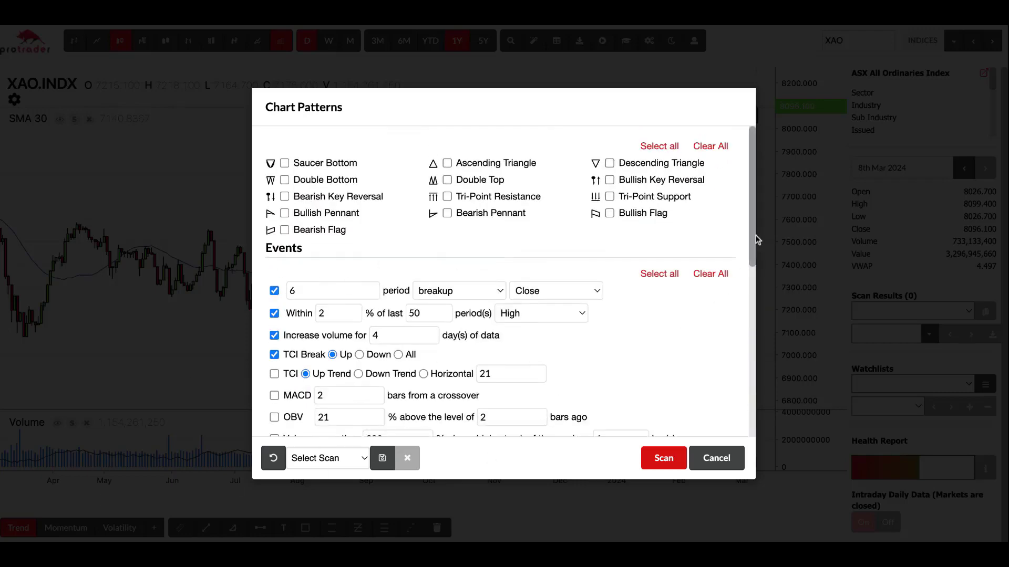
pyautogui.scroll(-6, 756, 236)
pyautogui.scroll(-1, 756, 238)
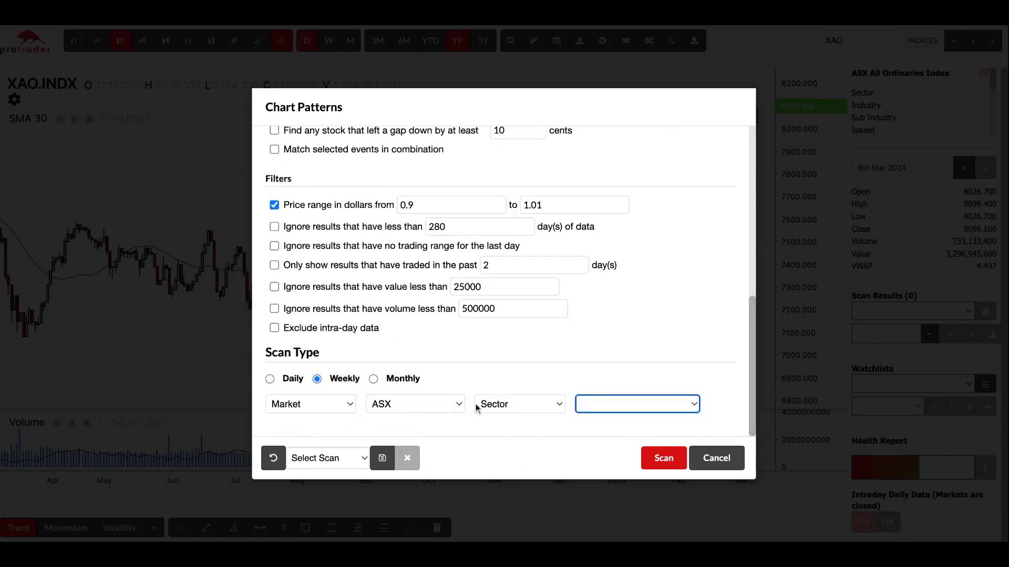
pyautogui.click(520, 409)
pyautogui.click(515, 396)
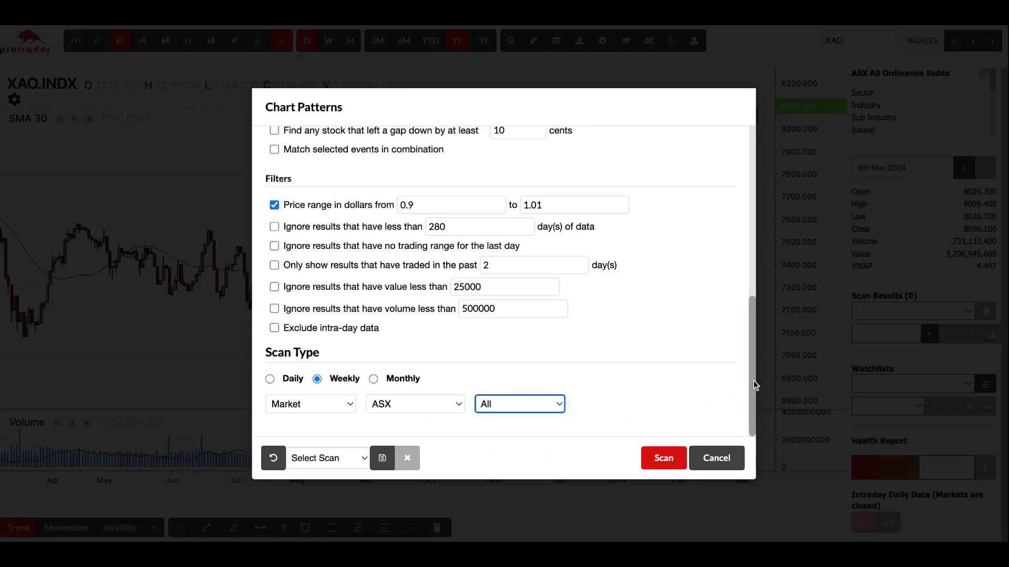
pyautogui.scroll(5, 753, 381)
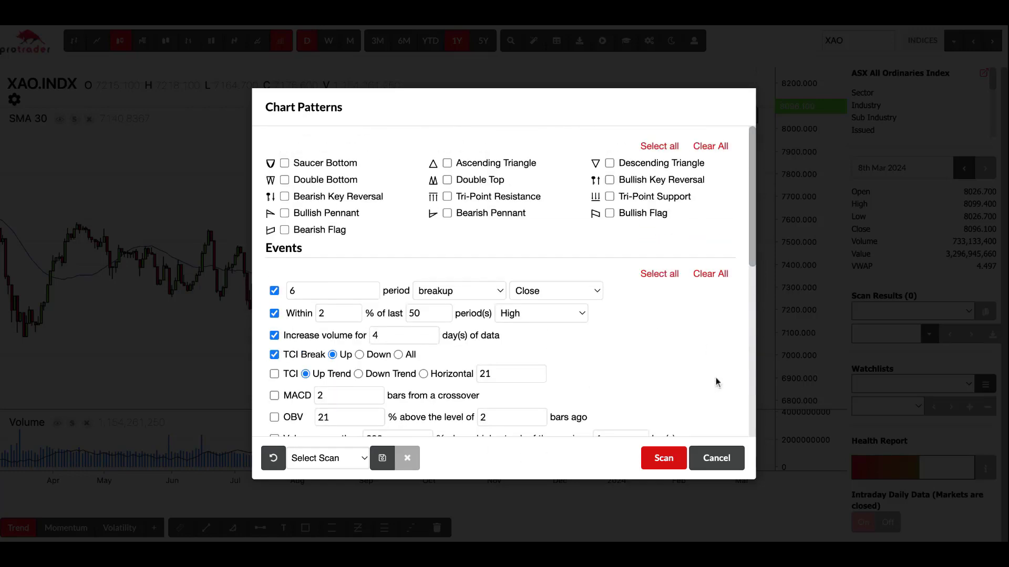
# - Cancel the Chart Patterns dialog and open the Indicator & Events scan instead
pyautogui.click(716, 457)
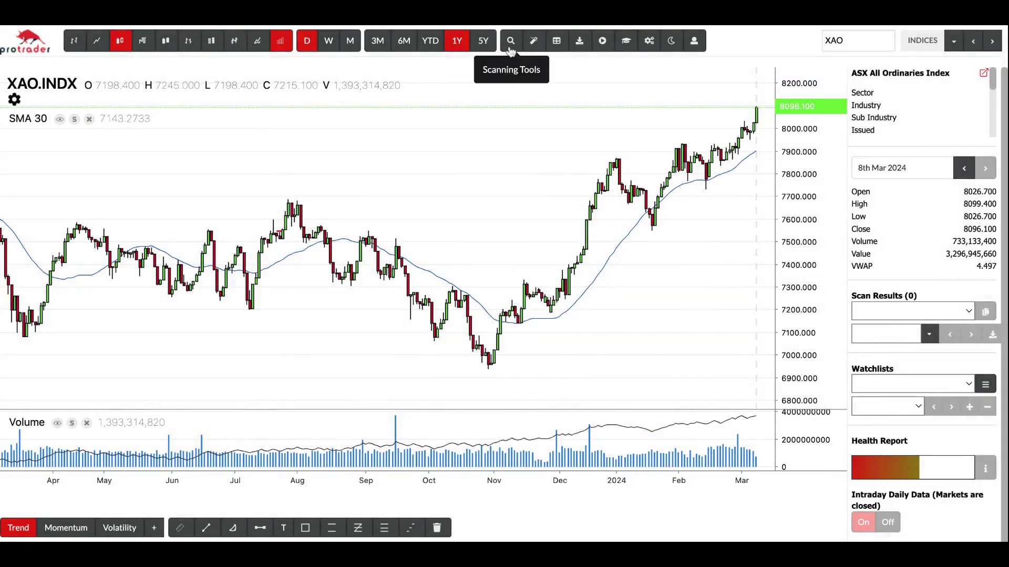
pyautogui.click(510, 48)
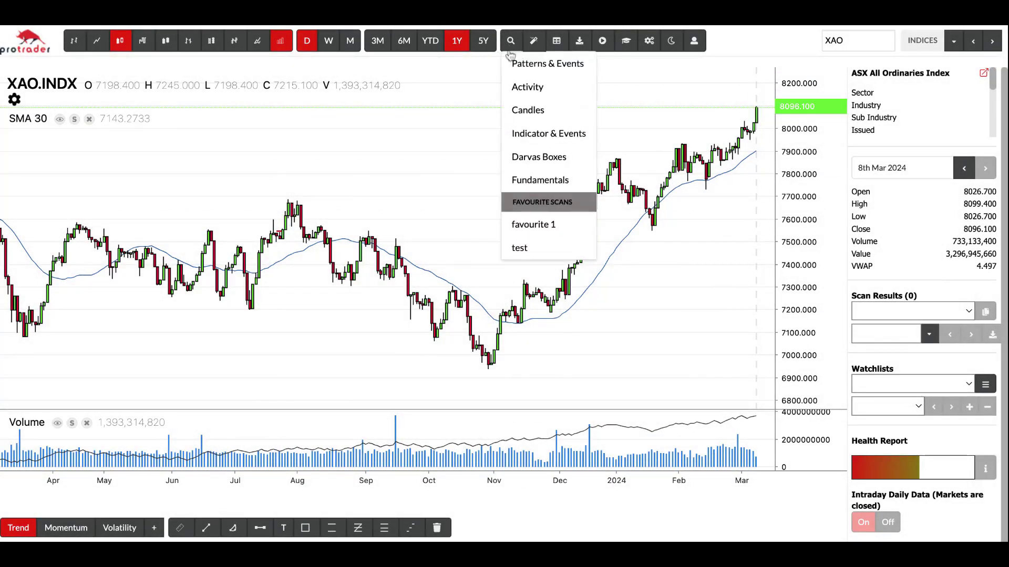
pyautogui.click(515, 138)
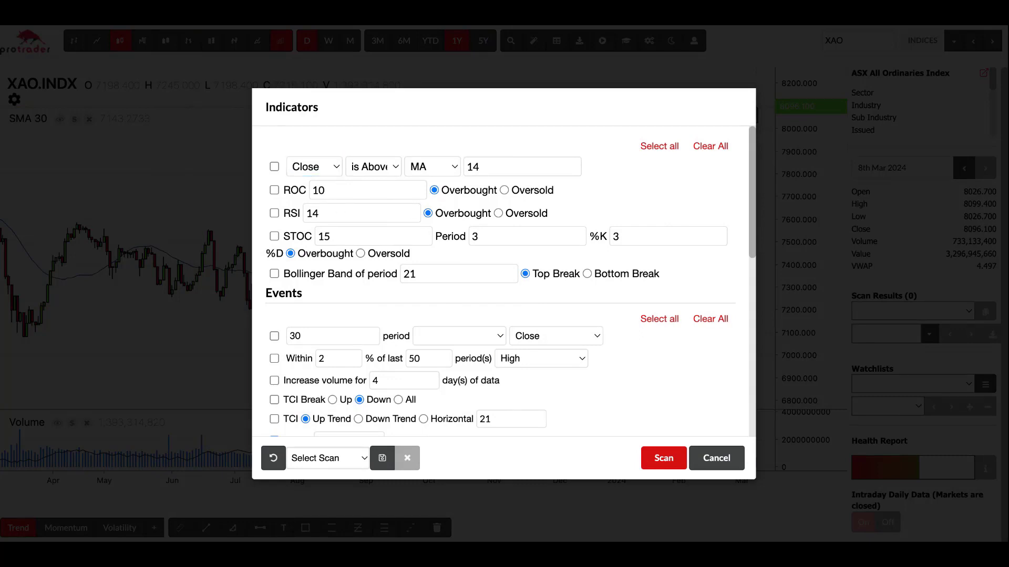
# - Review the Indicator & Events rows, starting with the Close above MA 14 condition
pyautogui.click(440, 160)
pyautogui.click(300, 244)
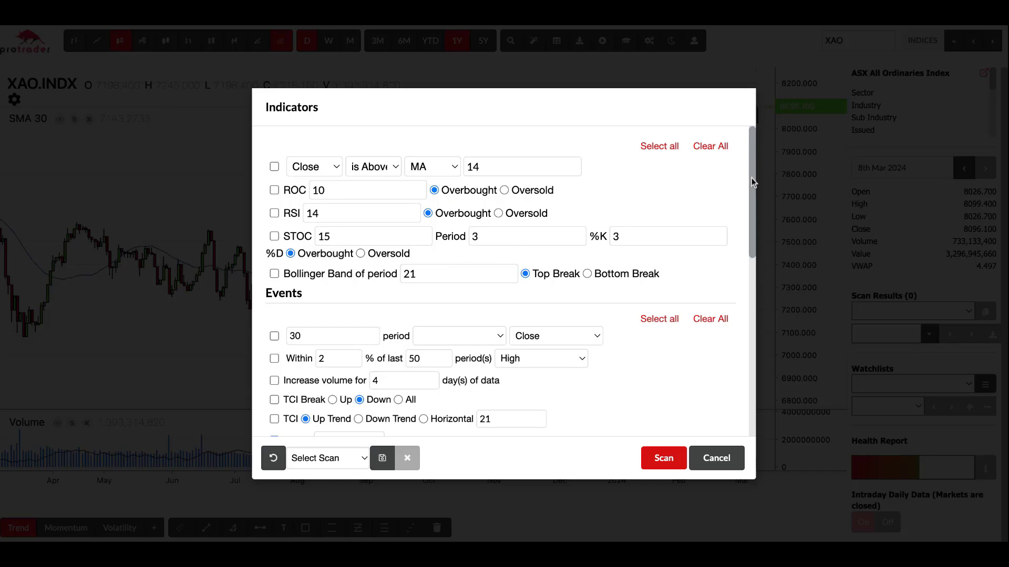
pyautogui.scroll(-2, 510, 281)
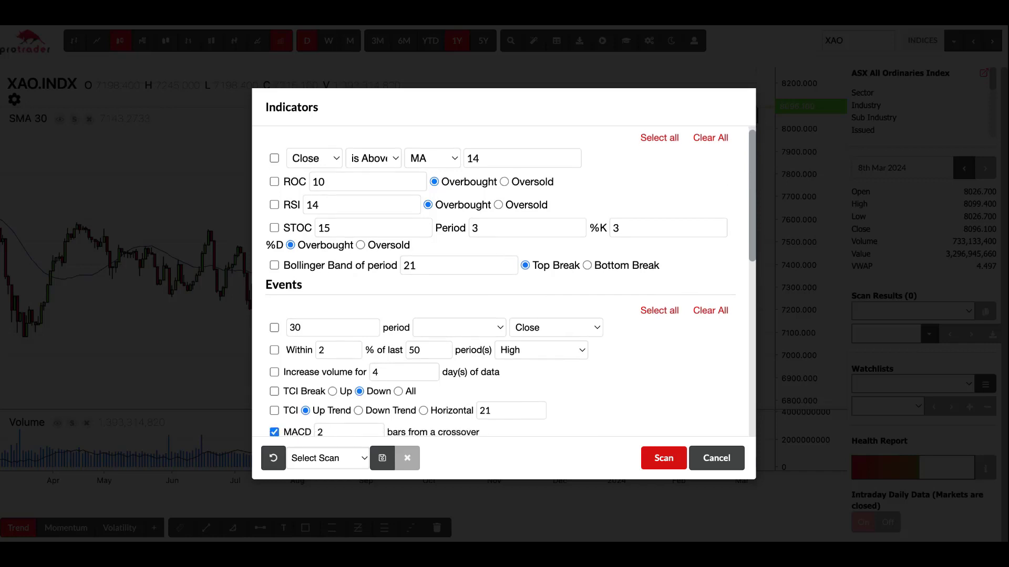
pyautogui.scroll(2, 505, 281)
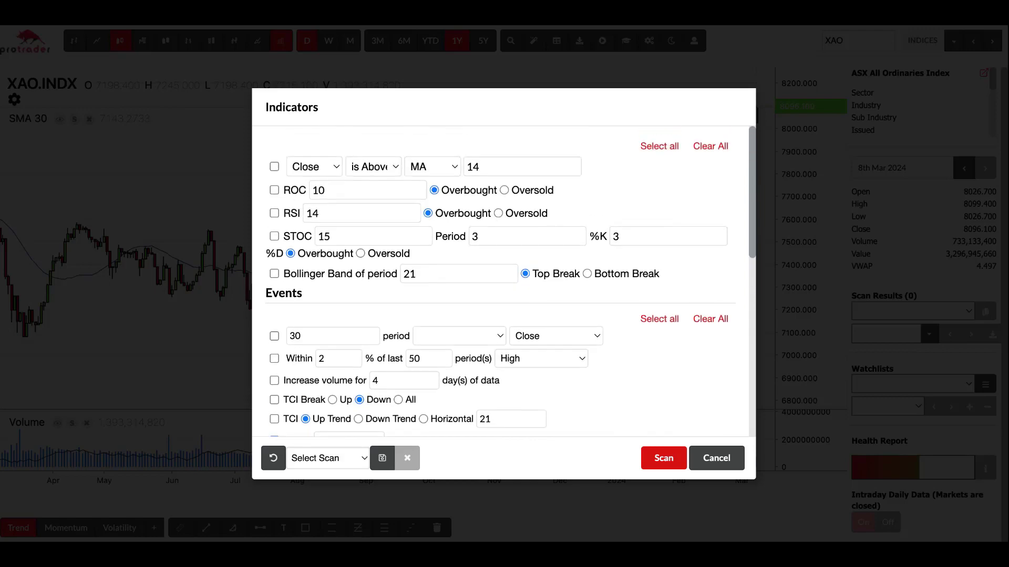
pyautogui.scroll(-7, 504, 281)
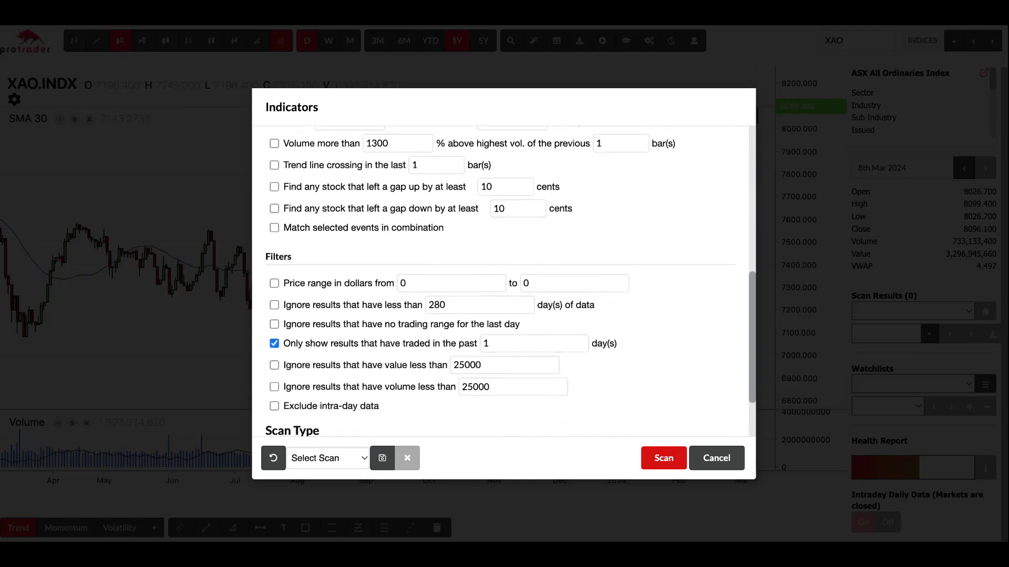
pyautogui.scroll(7, 700, 381)
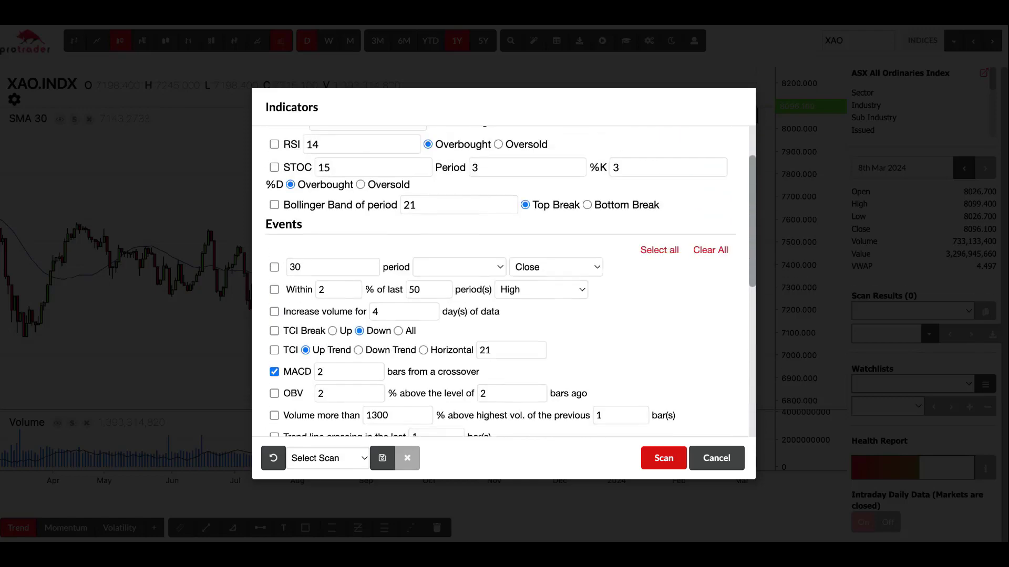
# - Cancel the Indicators scan, view and cancel the Candlestick Patterns scan, then reopen Scanning Tools
pyautogui.click(721, 459)
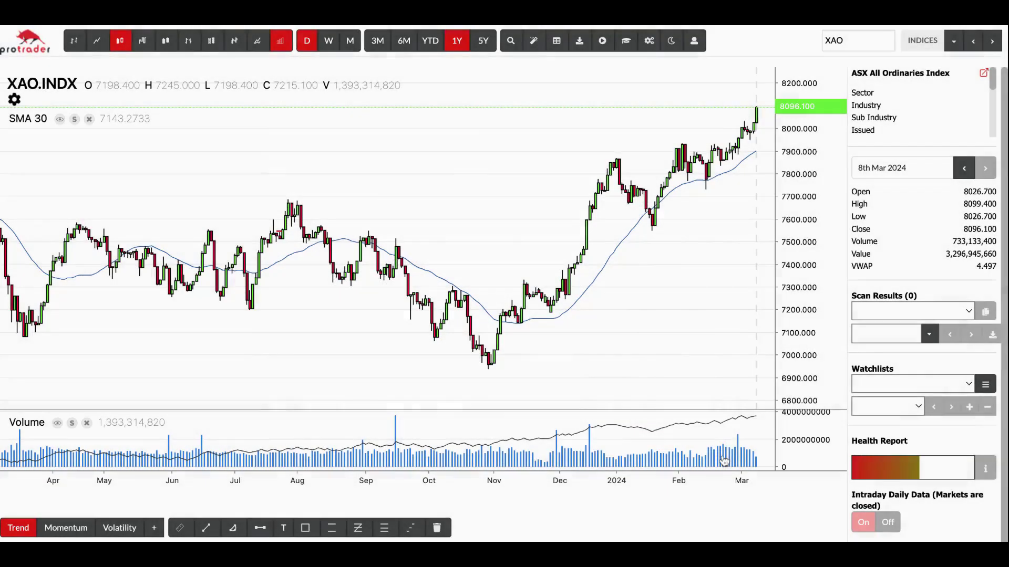
pyautogui.click(510, 42)
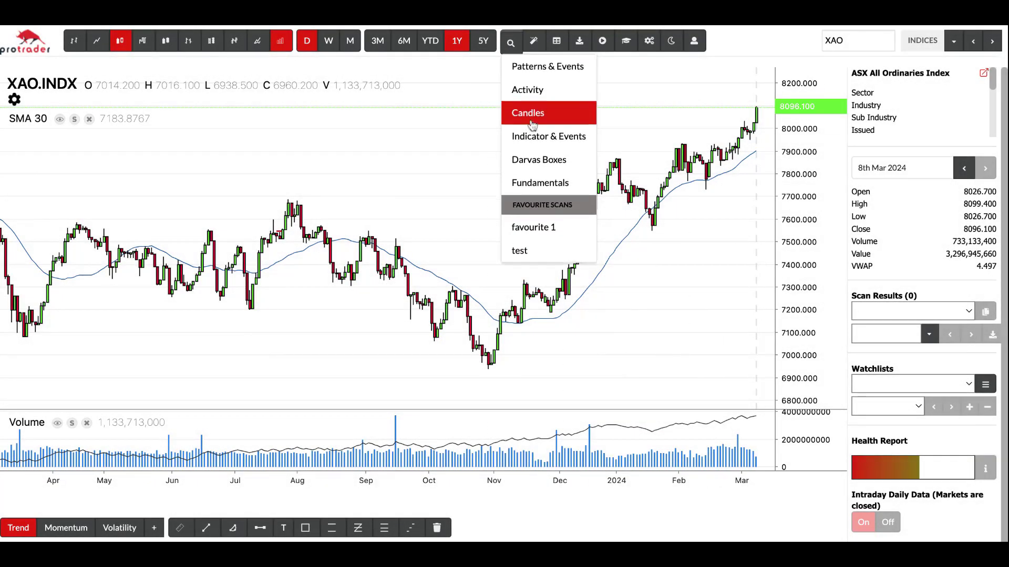
pyautogui.click(531, 116)
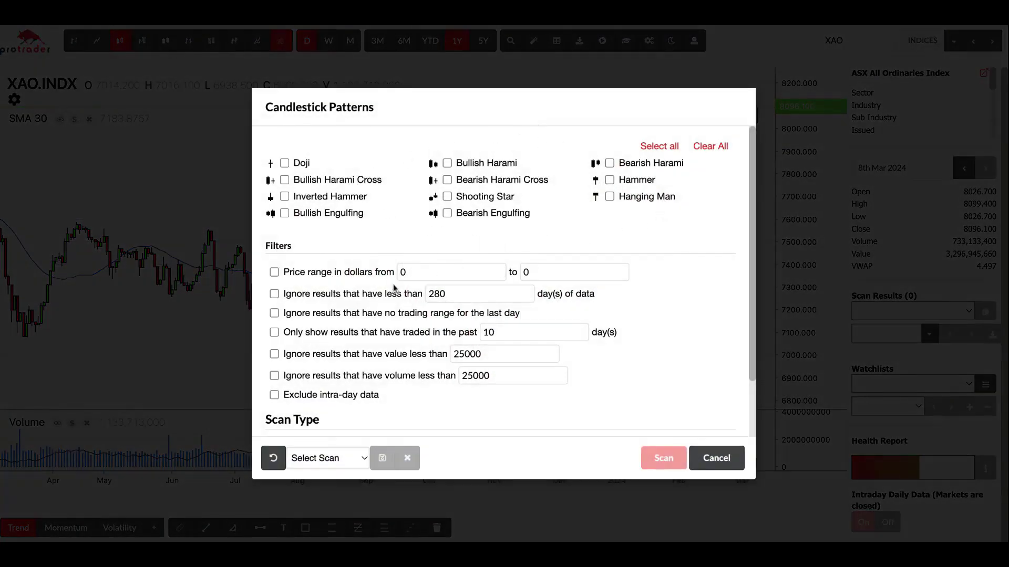
pyautogui.click(717, 458)
pyautogui.click(511, 42)
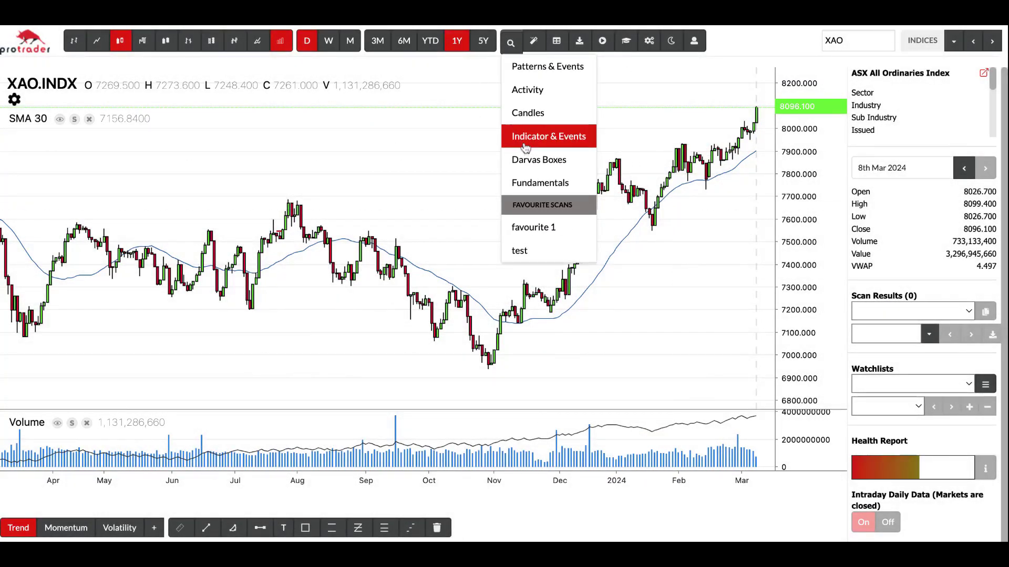
# - Open the Activity scan options from the Scanning Tools list
pyautogui.click(525, 147)
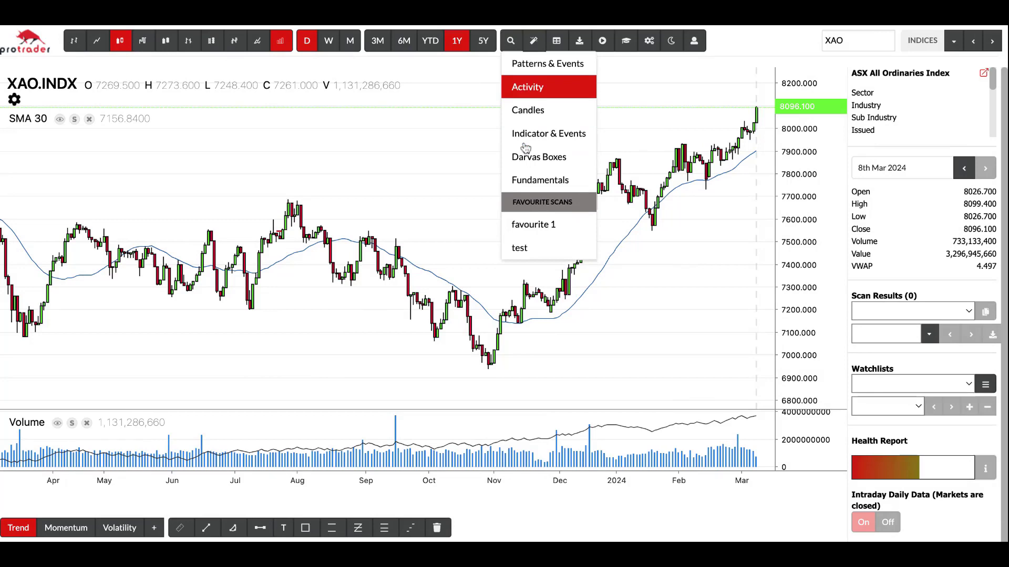
pyautogui.click(509, 42)
pyautogui.click(520, 94)
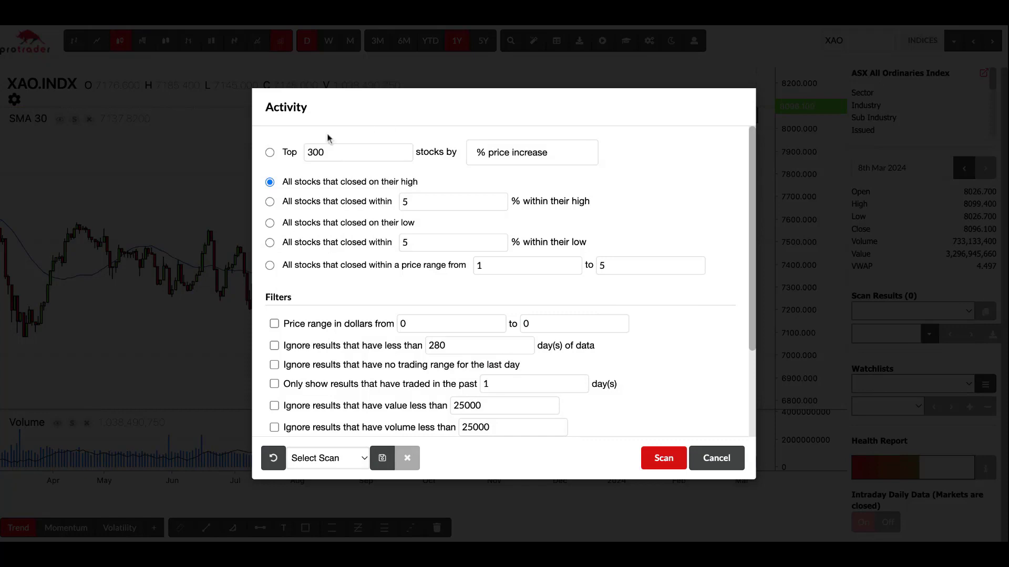
# - Set the Activity scan to Top 20 stocks by market cap, then cancel it unscanned
pyautogui.click(285, 152)
pyautogui.write('20')
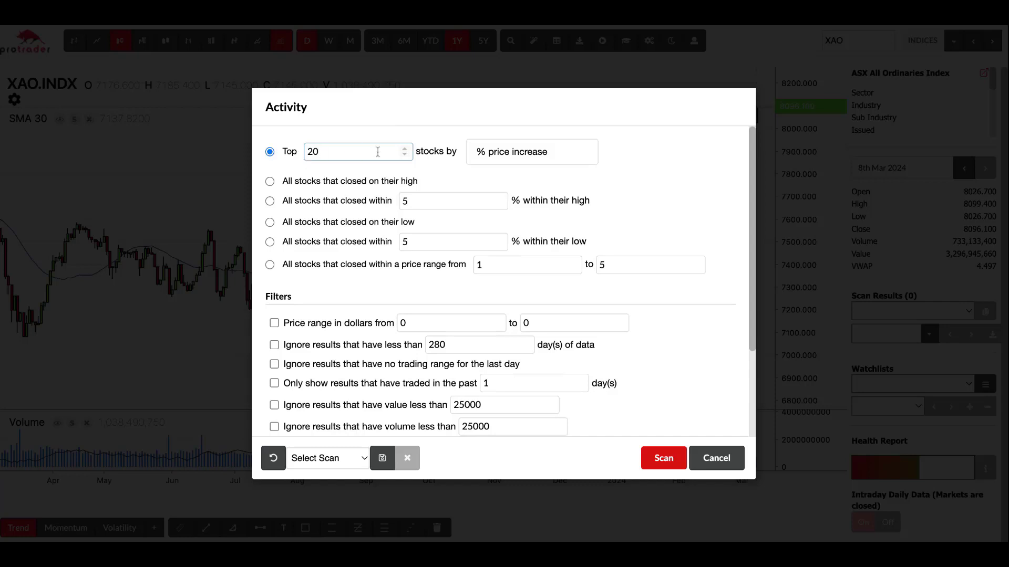
pyautogui.click(540, 152)
pyautogui.click(579, 158)
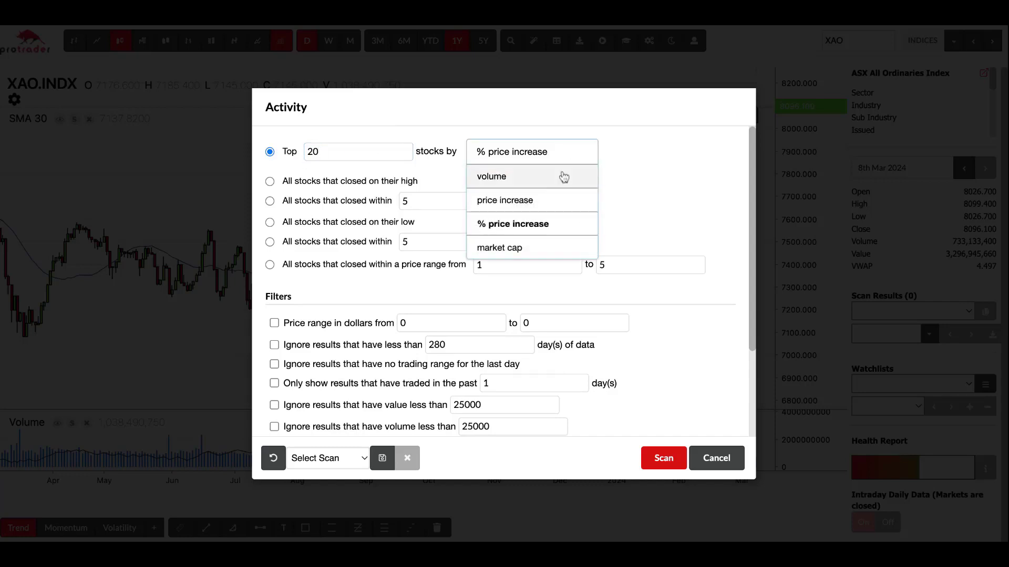
pyautogui.click(541, 249)
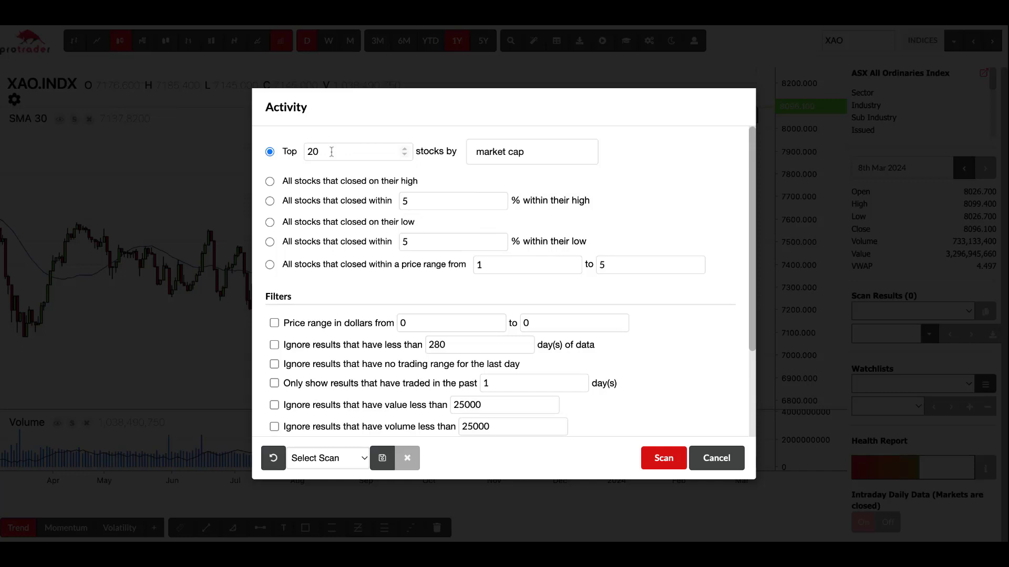
pyautogui.click(582, 155)
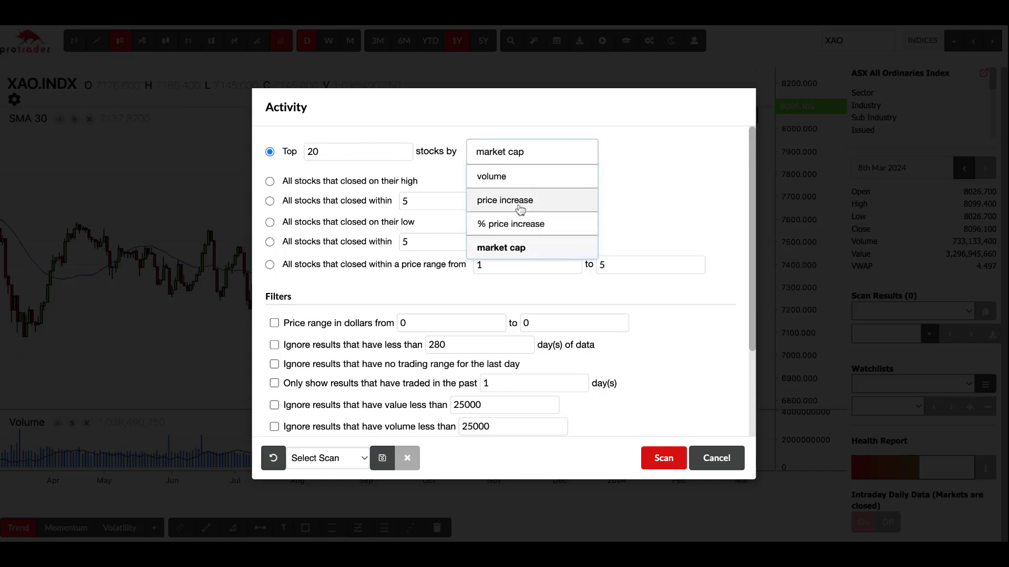
pyautogui.click(660, 197)
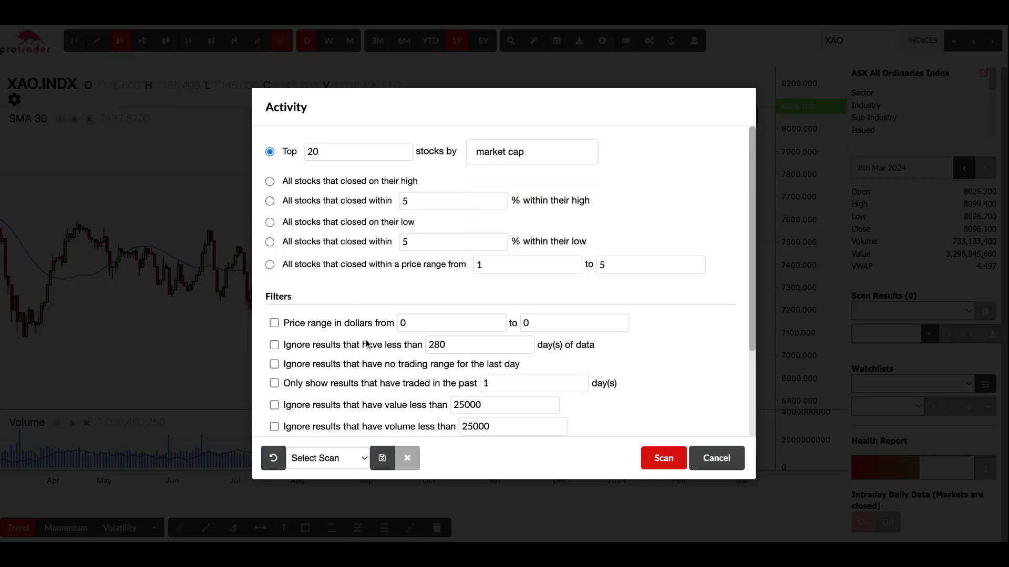
pyautogui.click(720, 459)
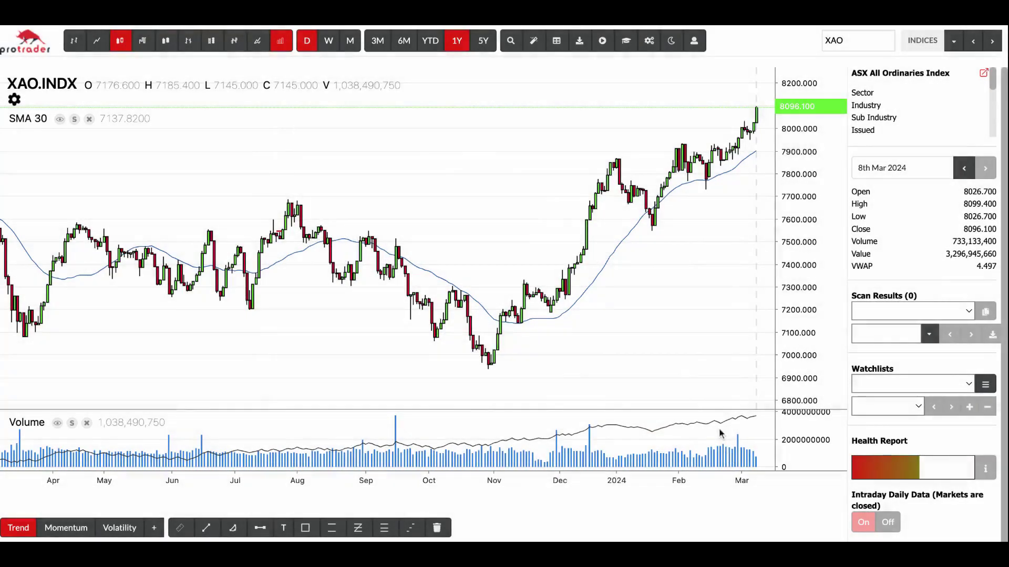
# - Open the Darvas Boxes parameters (Long, 55-period, 25000 minimums), scroll through them, and cancel
pyautogui.click(519, 42)
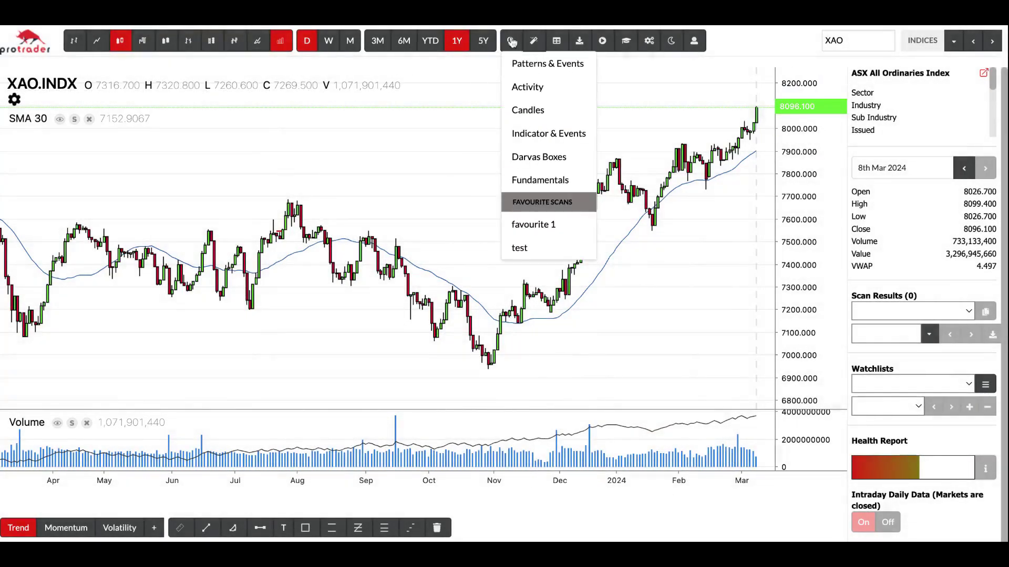
pyautogui.click(539, 158)
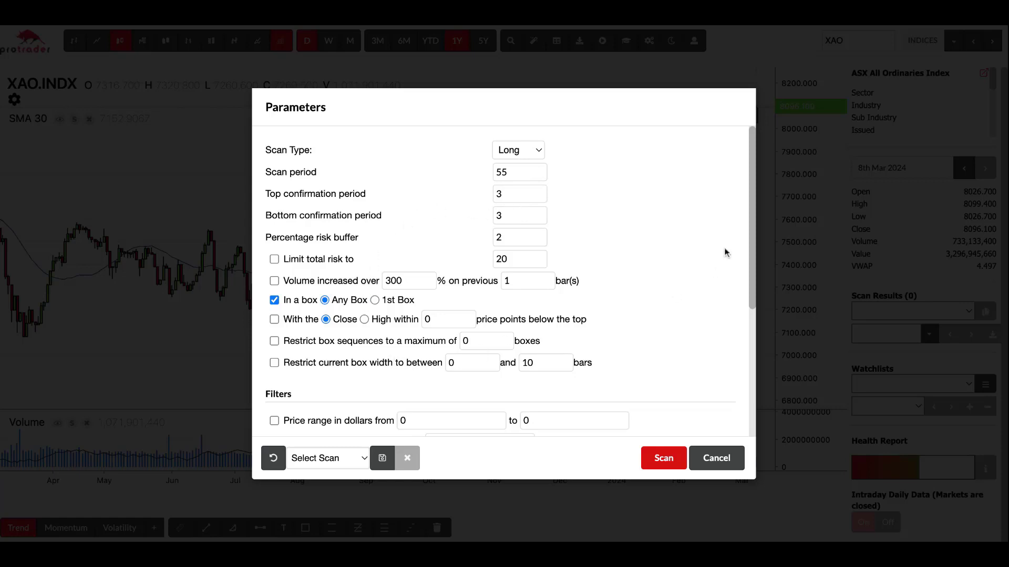
pyautogui.scroll(-3, 753, 203)
pyautogui.scroll(-2, 754, 206)
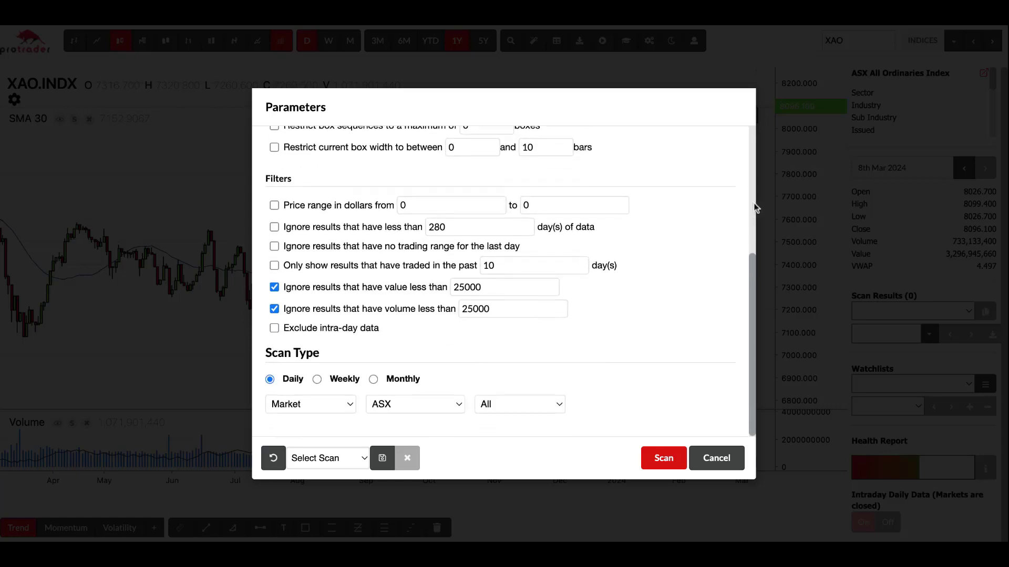
pyautogui.scroll(4, 754, 208)
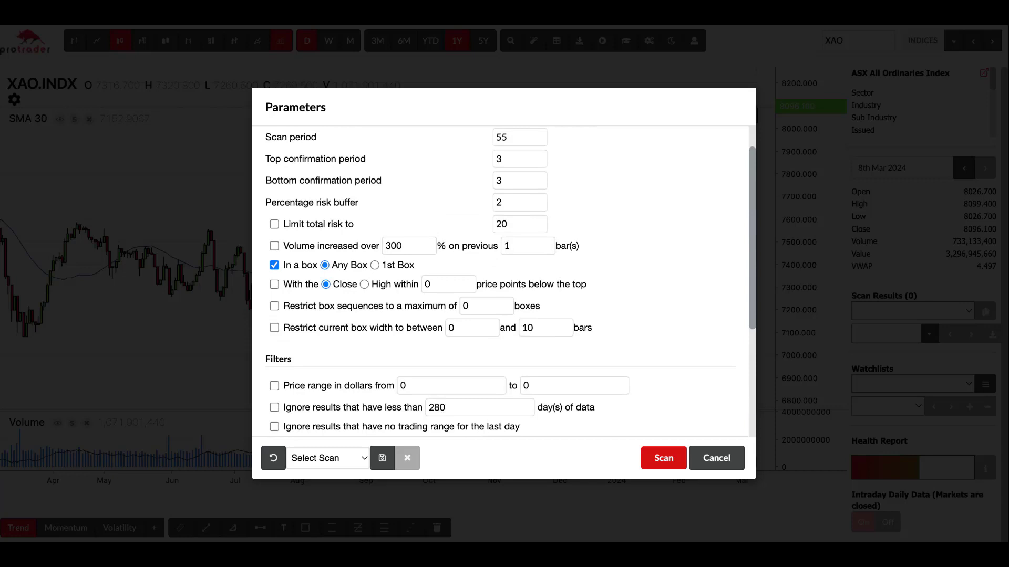
pyautogui.scroll(1, 753, 208)
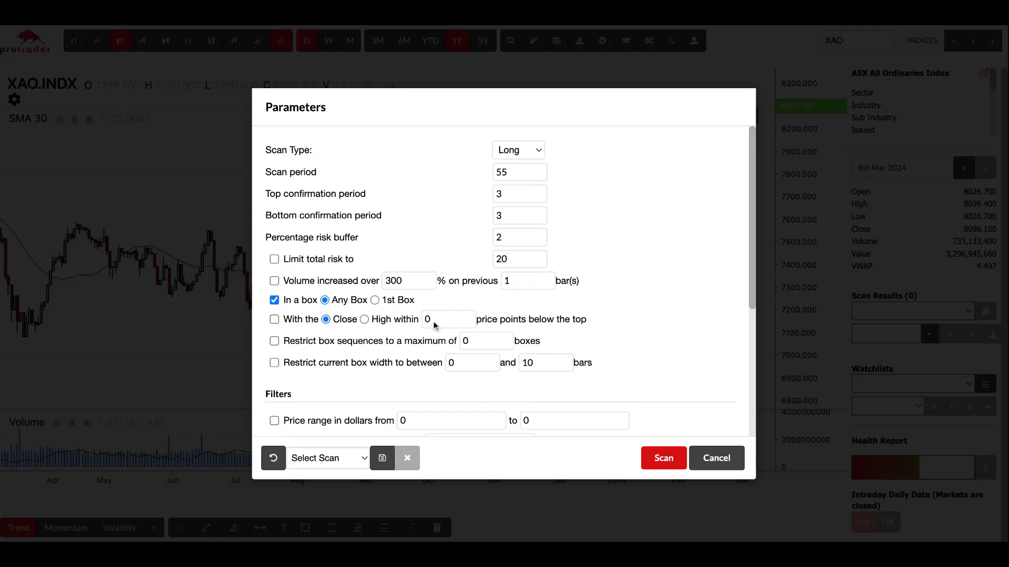
pyautogui.click(727, 460)
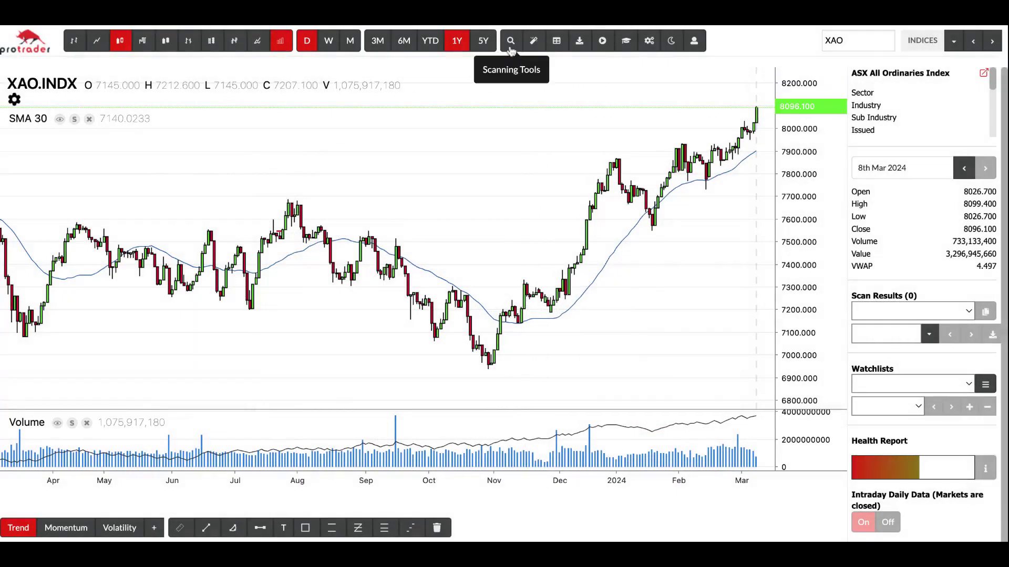
# - Open Fundamentals, tick Dividend yield and With franking credits, check Filters, then cancel
pyautogui.click(510, 47)
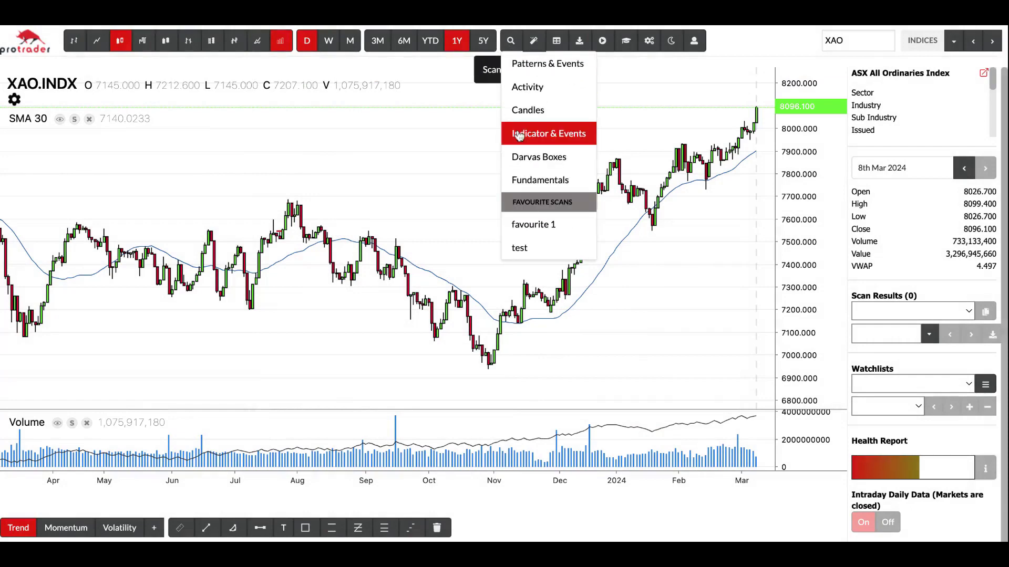
pyautogui.click(517, 180)
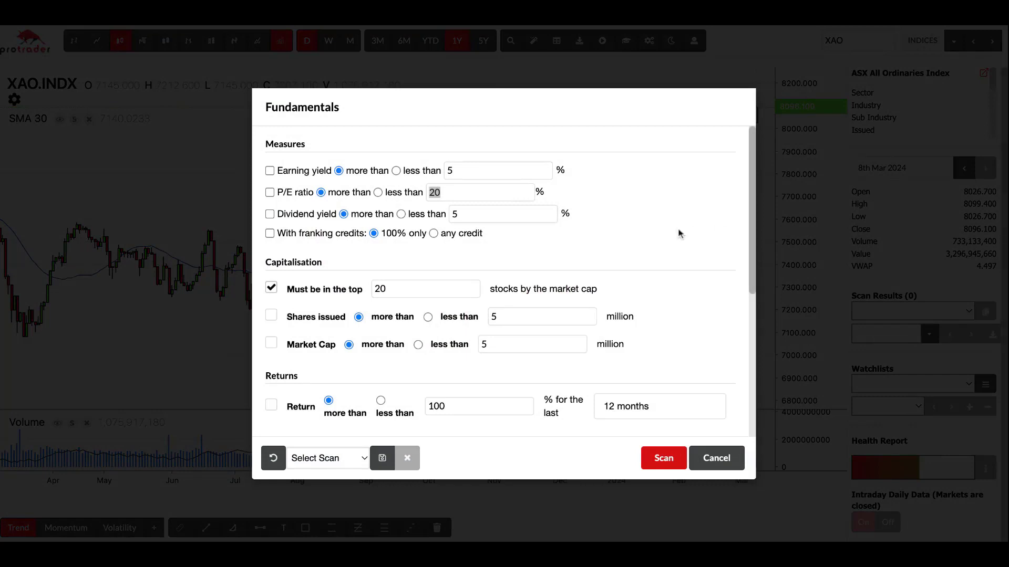
pyautogui.click(273, 215)
pyautogui.click(270, 234)
pyautogui.scroll(-3, 755, 190)
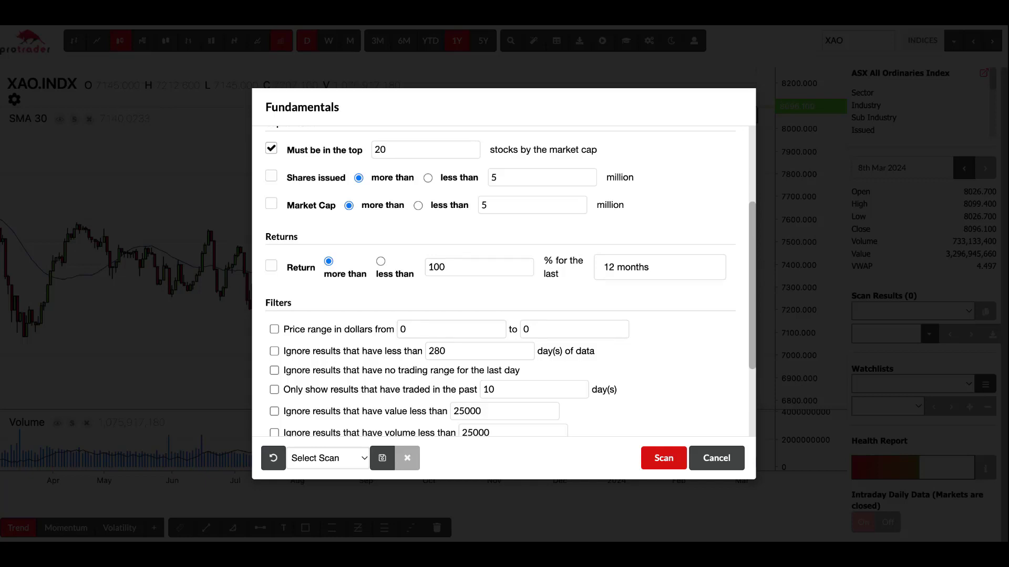
pyautogui.click(717, 458)
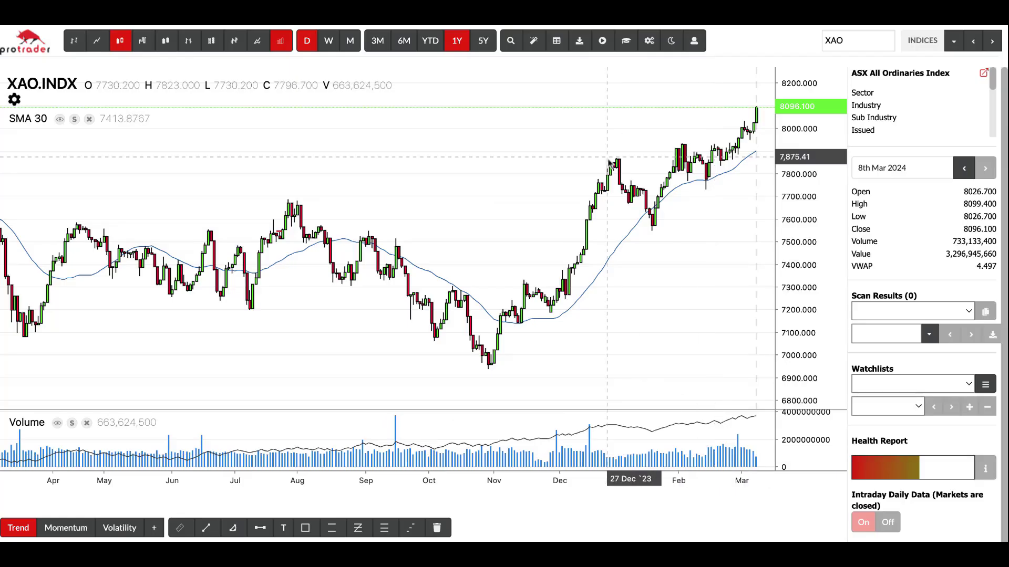
# - Open the Scanning Tools dropdown showing the six scan types and saved favourites
pyautogui.click(511, 42)
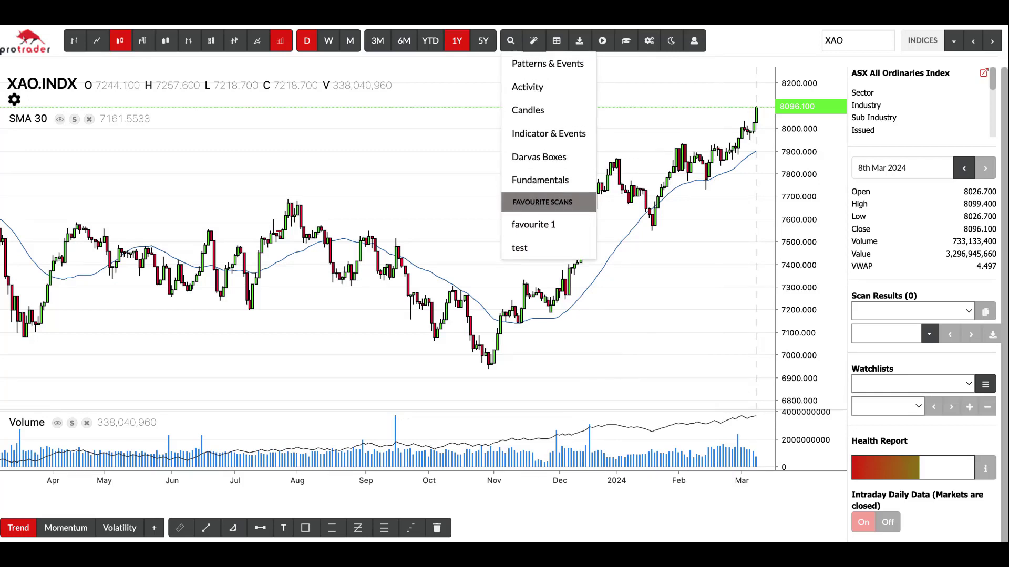